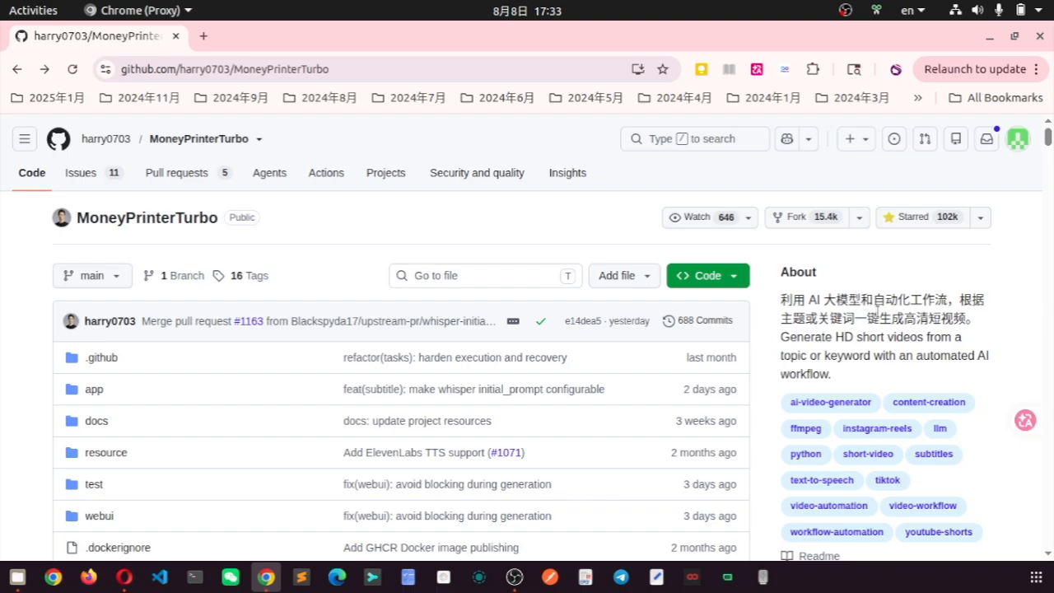
# Read through the MoneyPrinterTurbo README, including the WebUI preview, API endpoints, sample videos and deployment instructions
pyautogui.scroll(-10, 473, 354)
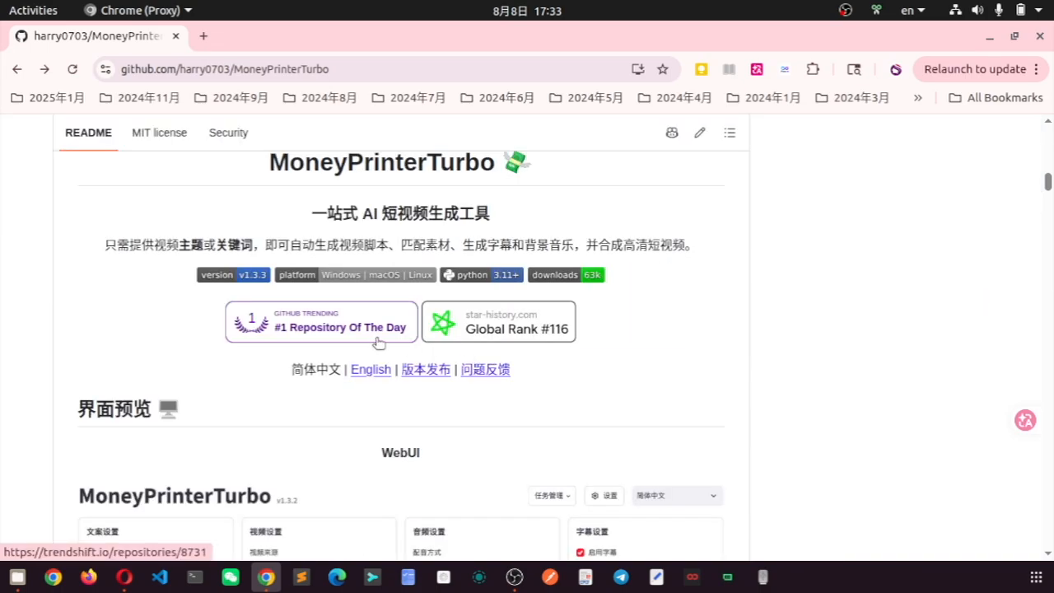
pyautogui.scroll(-3, 409, 401)
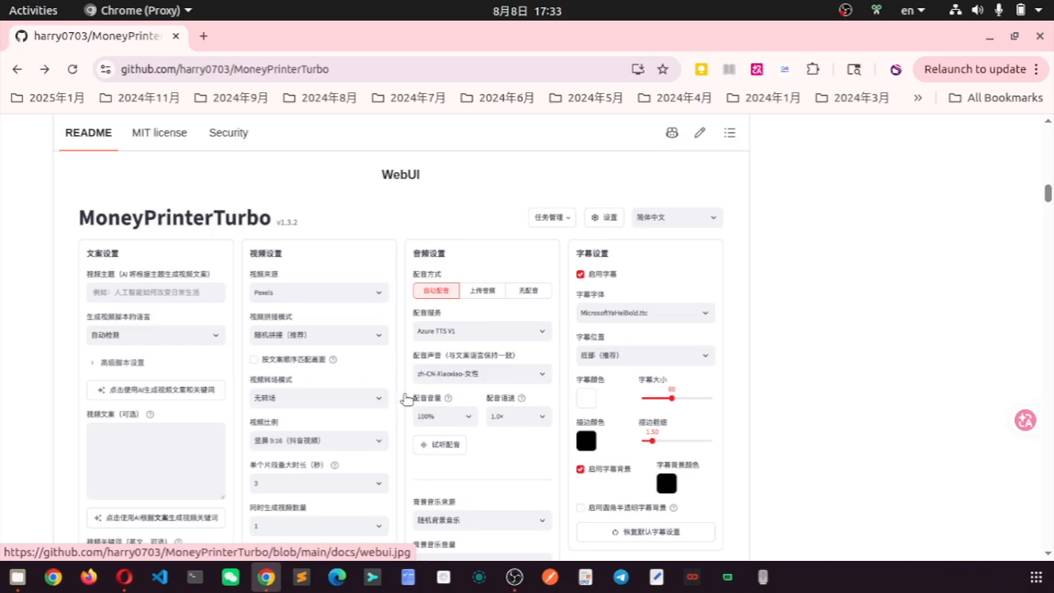
pyautogui.scroll(-5, 406, 398)
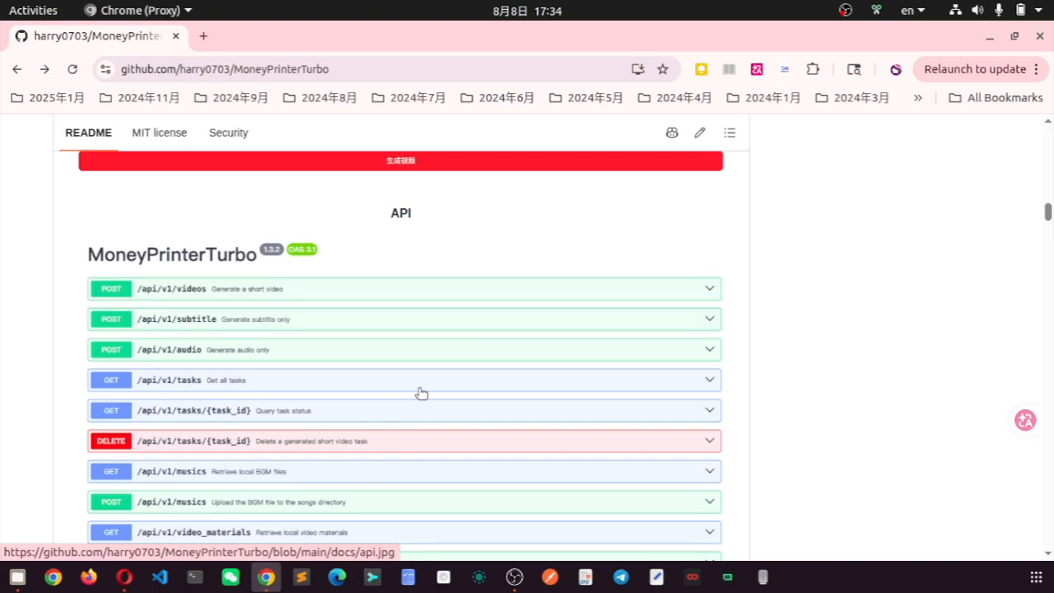
pyautogui.scroll(-5, 421, 393)
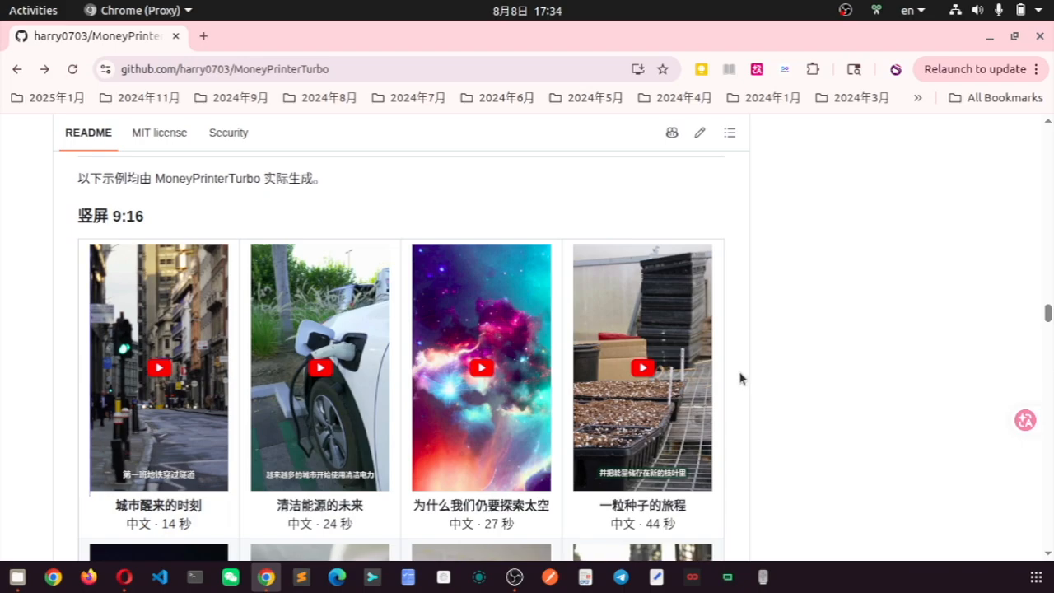
pyautogui.scroll(-15, 586, 370)
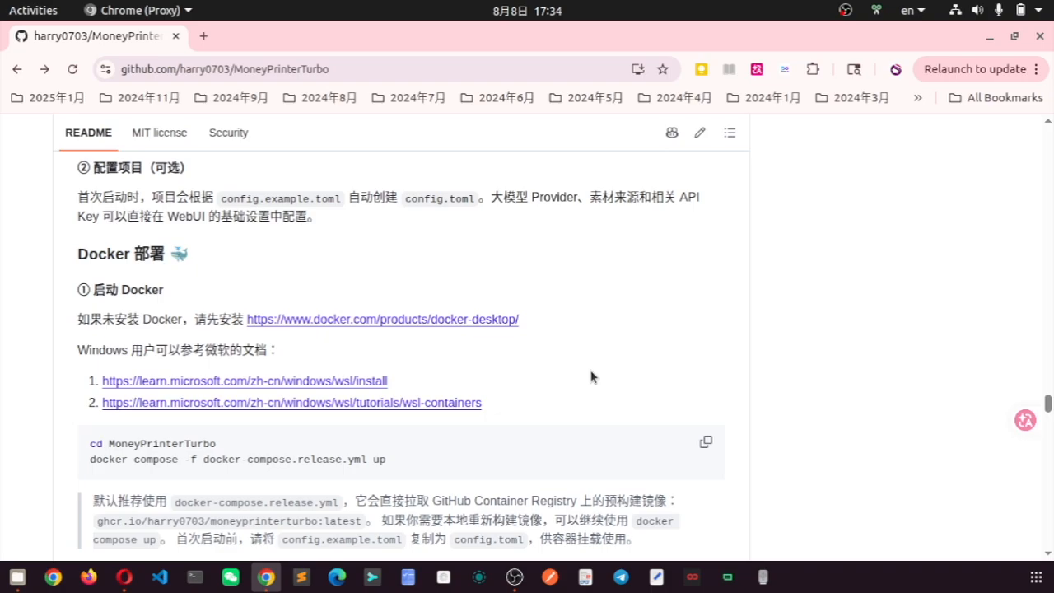
pyautogui.scroll(3, 591, 377)
pyautogui.click(707, 400)
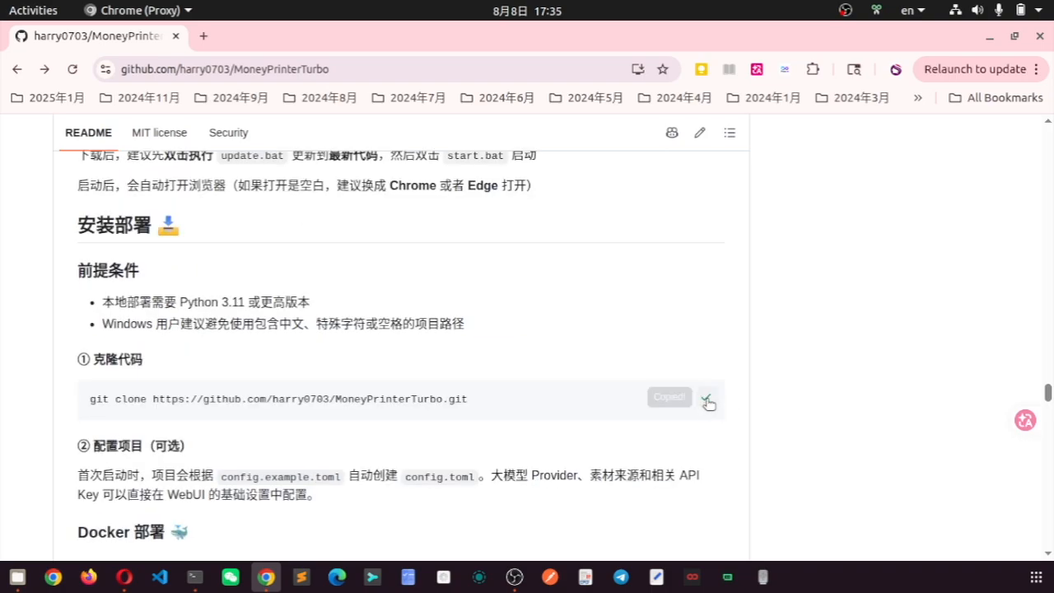
pyautogui.click(194, 576)
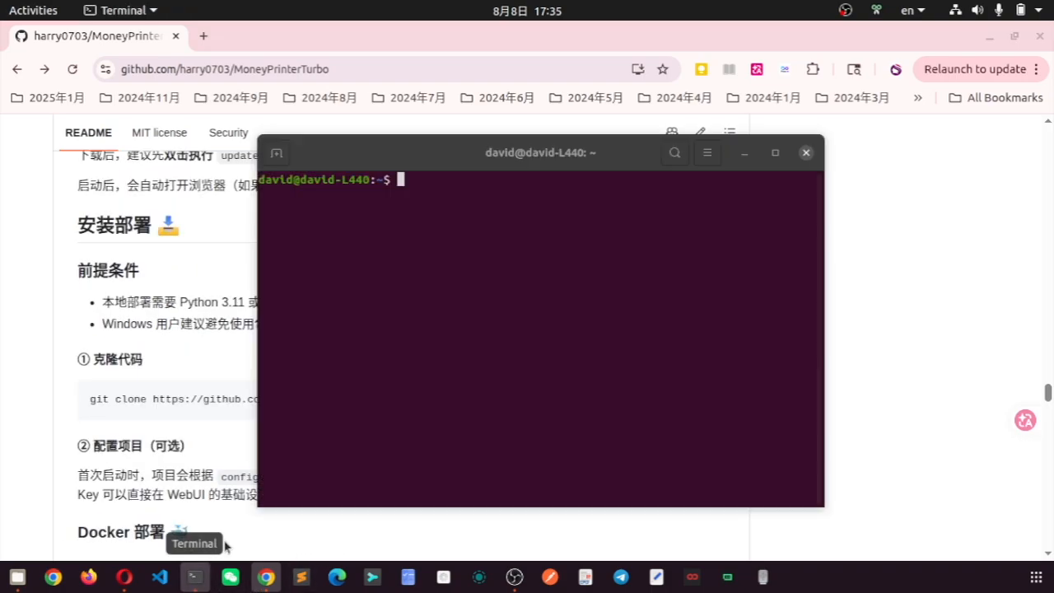
pyautogui.rightClick(428, 244)
pyautogui.click(471, 294)
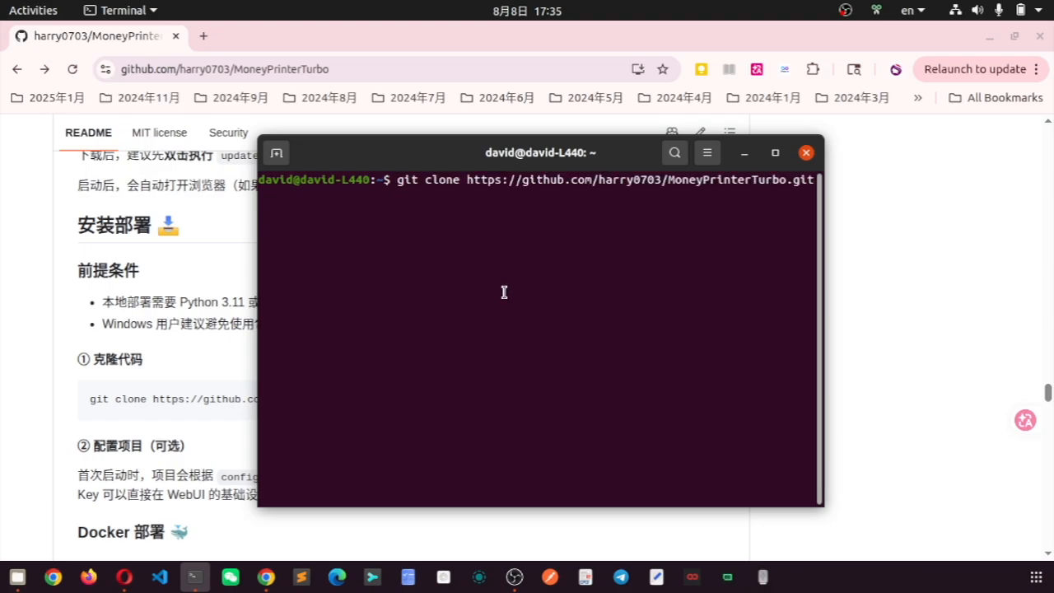
pyautogui.press('Return')
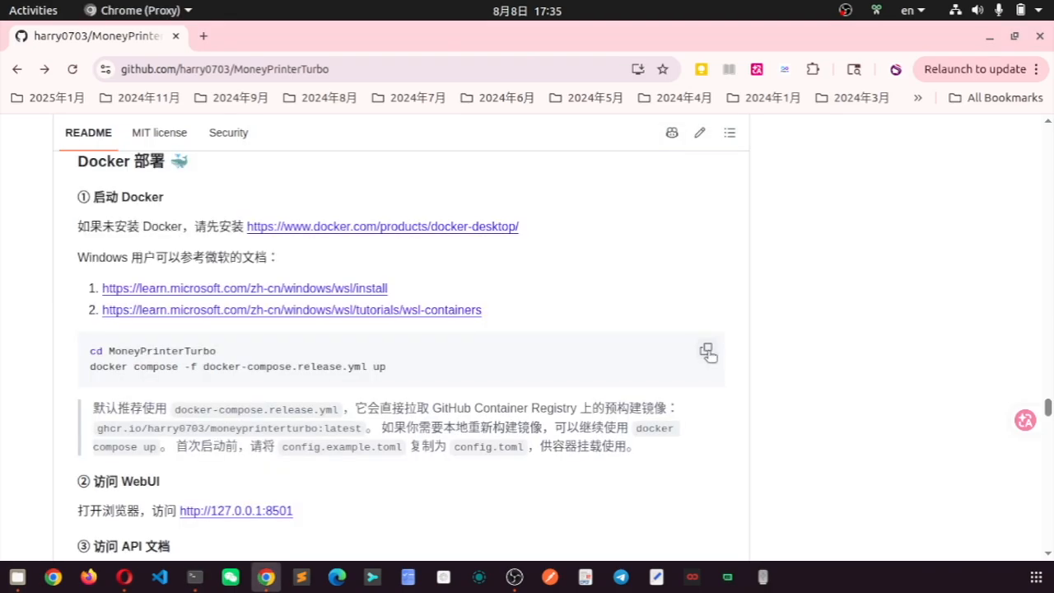
# Change into the MoneyPrinterTurbo folder and enter the README's command docker compose -f docker-compose.release.yml up in the Terminal
pyautogui.click(708, 353)
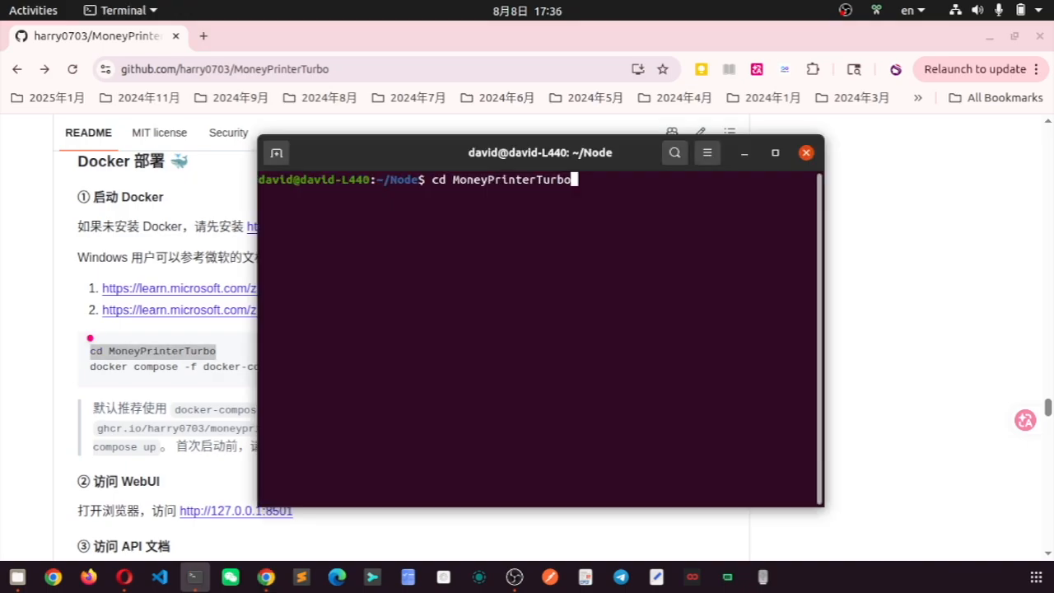
pyautogui.press('Return')
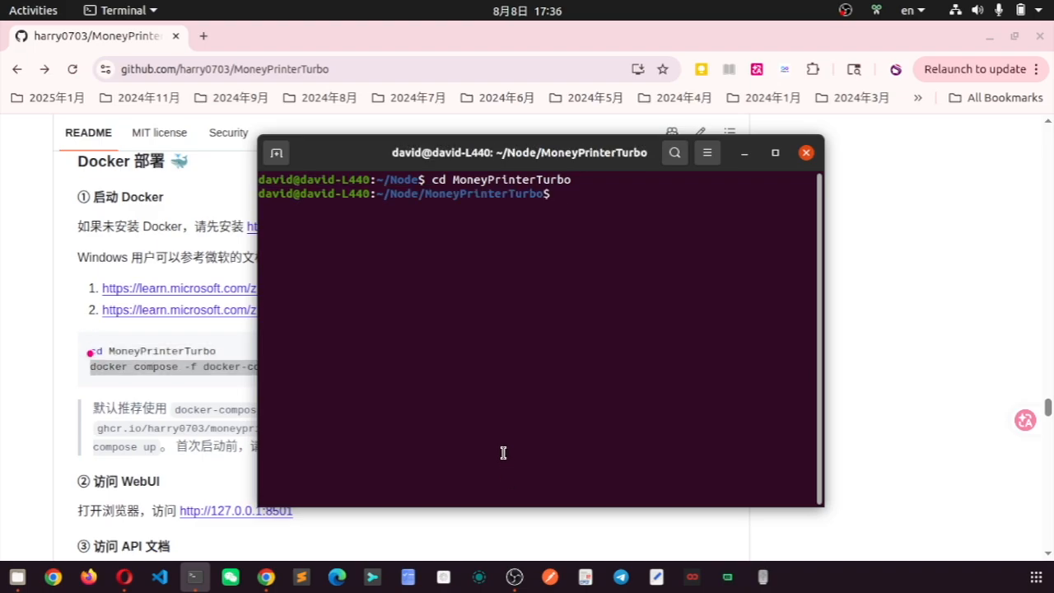
pyautogui.hotkey('ctrl', 'shift', 'v')
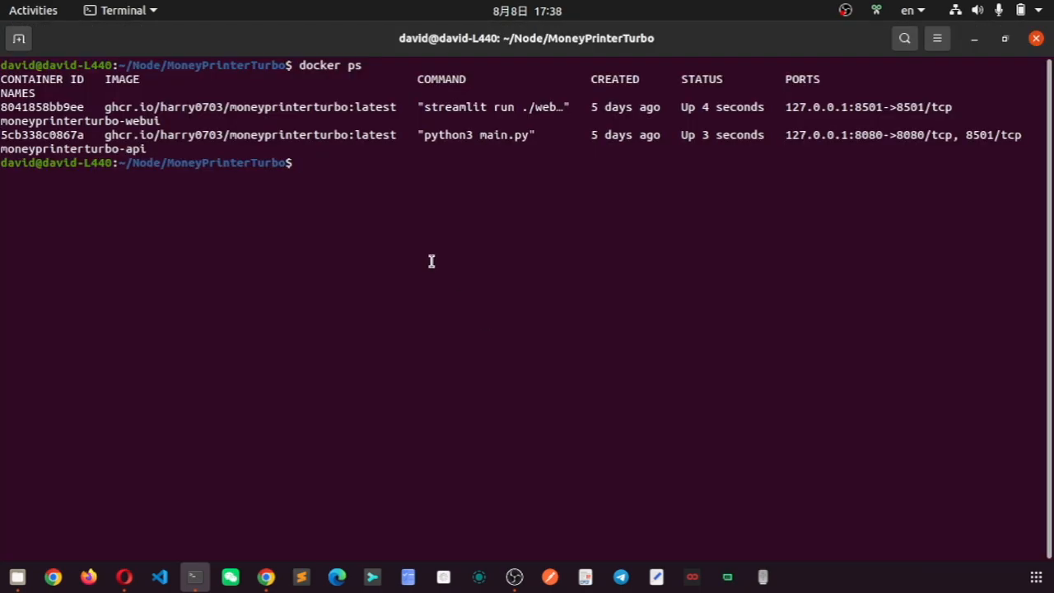
# Examine the names of the webui and api containers in the docker ps output
pyautogui.moveTo(164, 150); pyautogui.dragTo(3, 92)
pyautogui.click(370, 168)
pyautogui.moveTo(161, 122); pyautogui.dragTo(119, 149)
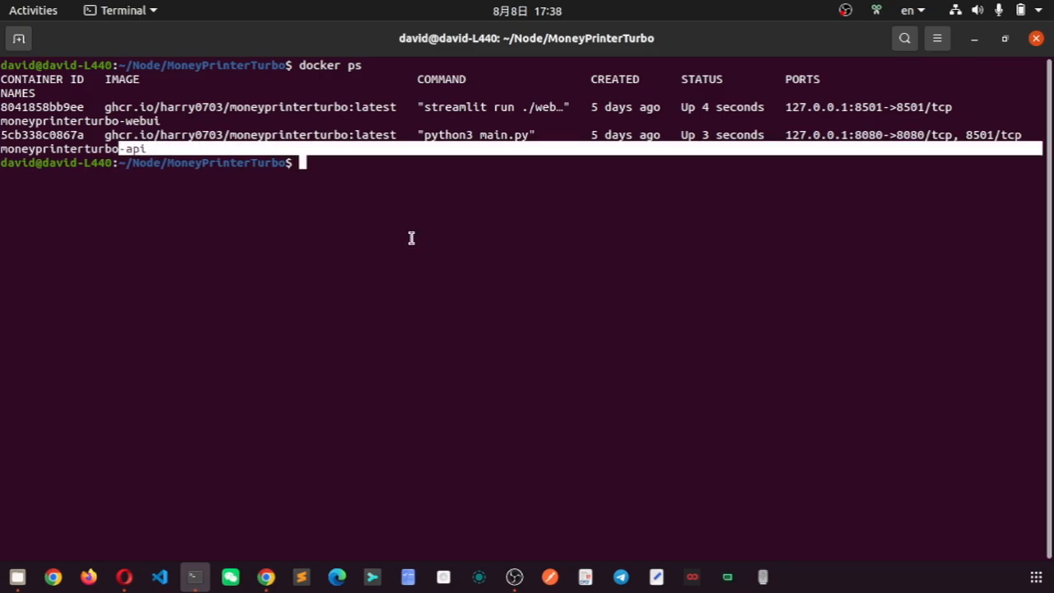
# Switch to the Opera browser and check the address of the MoneyPrinterTurbo WebUI, 127.0.0.1:8501
pyautogui.hotkey('alt', 'Tab')
pyautogui.click(275, 66)
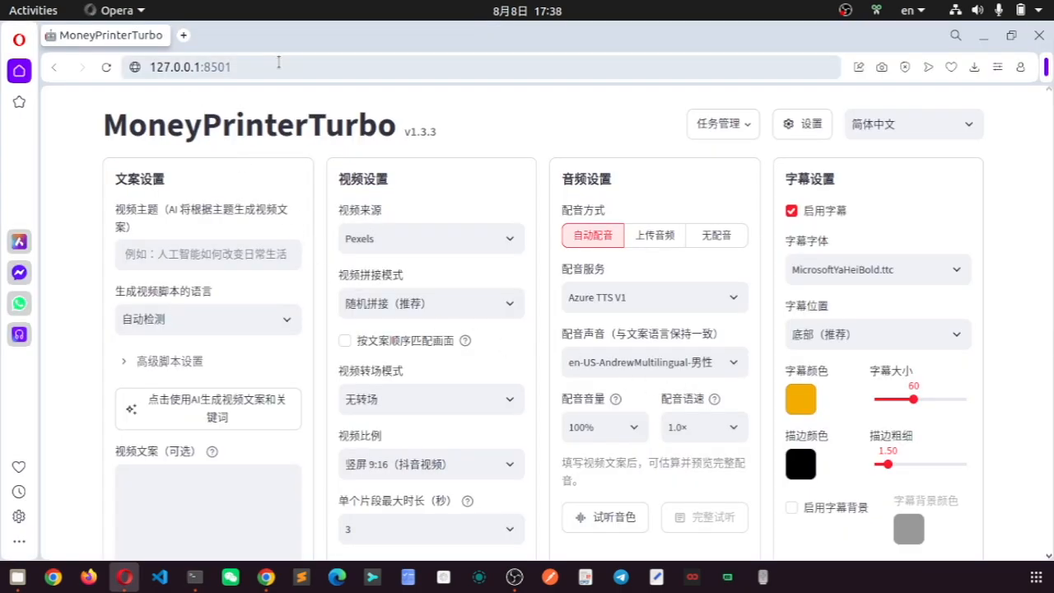
pyautogui.moveTo(276, 67); pyautogui.dragTo(129, 80)
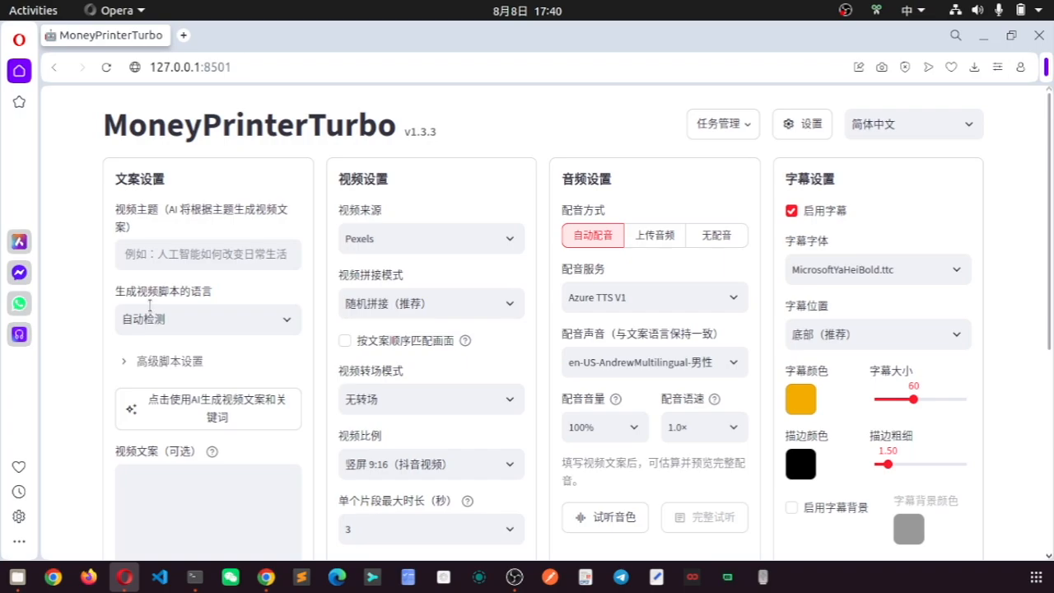
# Examine the script settings: the script language options, the video script field and the video keywords field
pyautogui.click(285, 321)
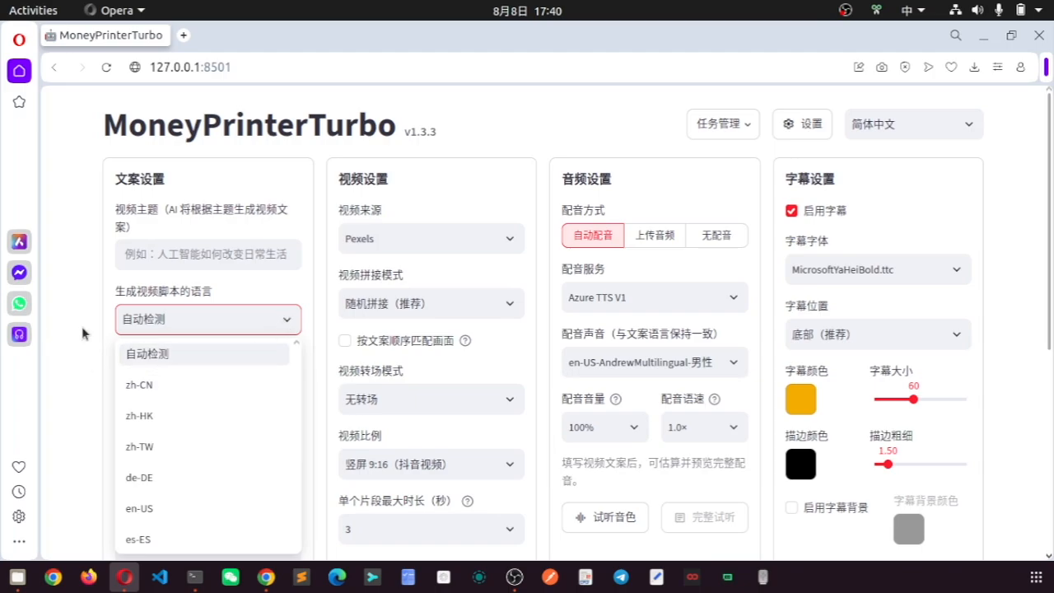
pyautogui.click(65, 351)
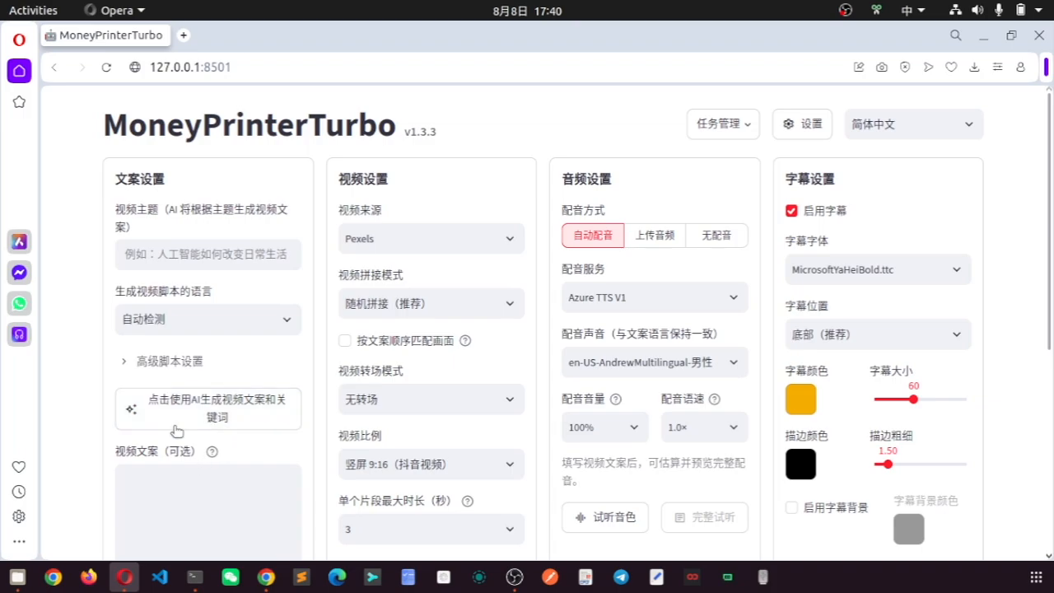
pyautogui.scroll(-2, 211, 424)
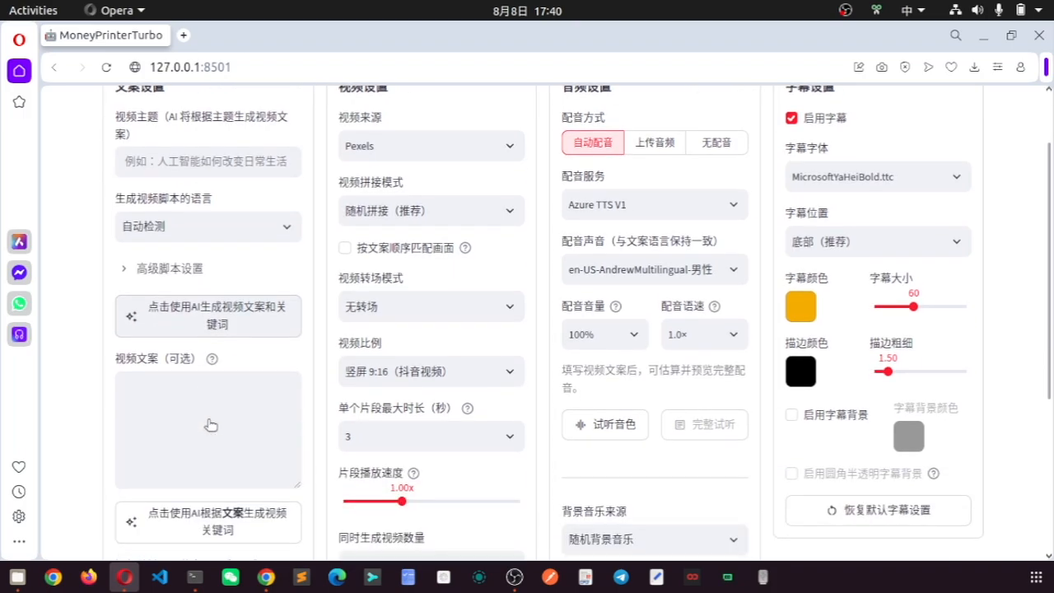
pyautogui.click(178, 386)
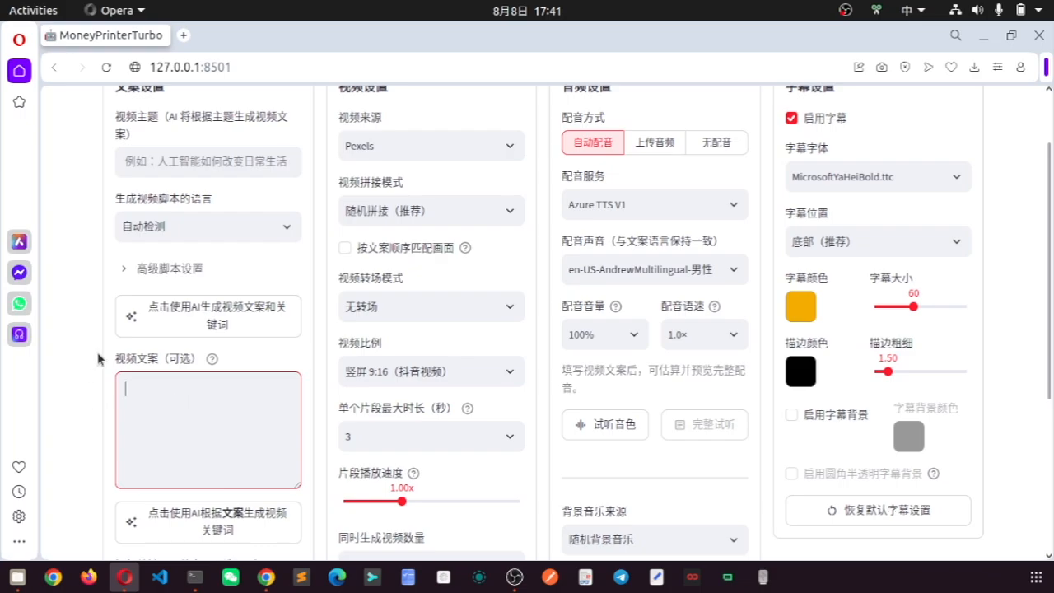
pyautogui.scroll(-2, 97, 359)
pyautogui.scroll(-2, 99, 356)
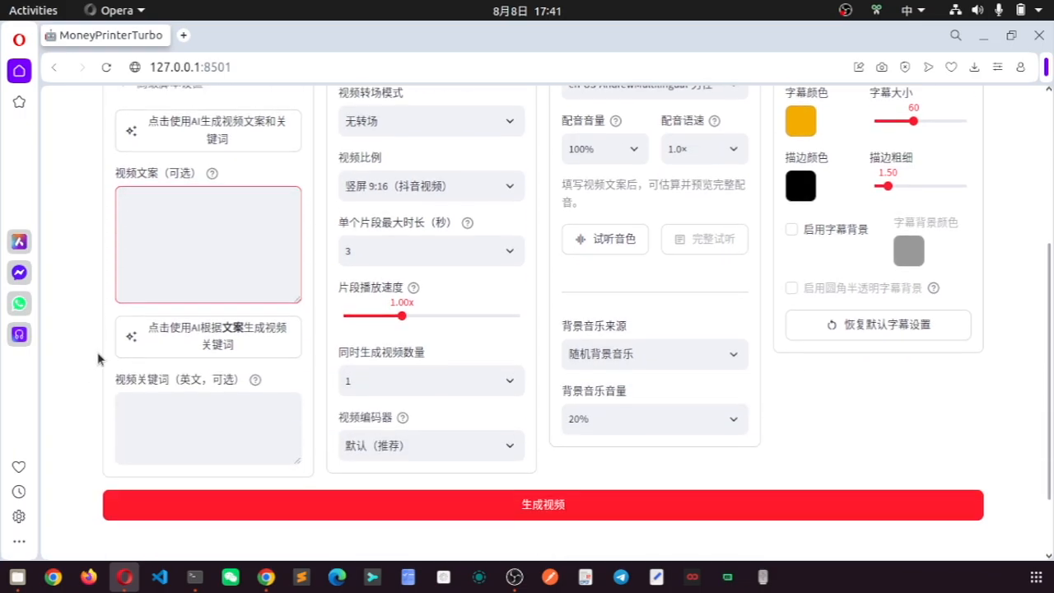
pyautogui.click(175, 413)
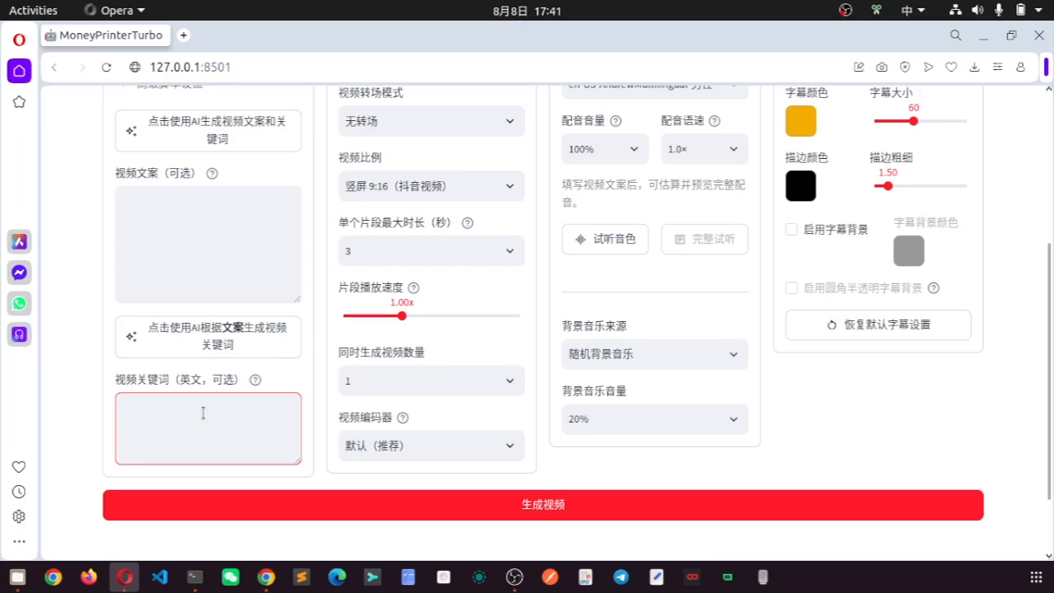
pyautogui.scroll(4, 203, 411)
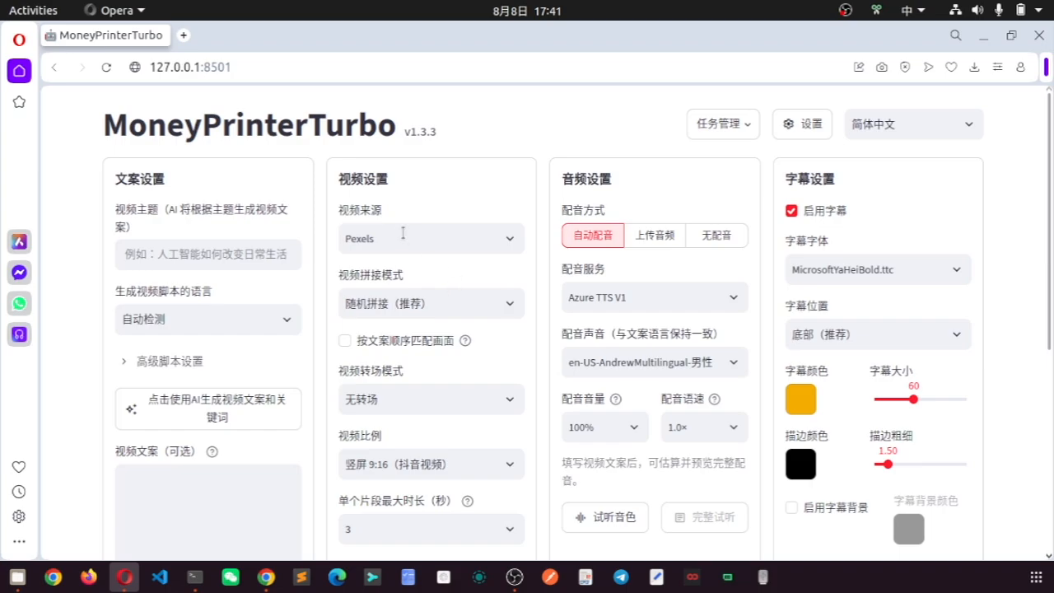
# Review the video source options together with the LLM provider and material API settings
pyautogui.click(516, 243)
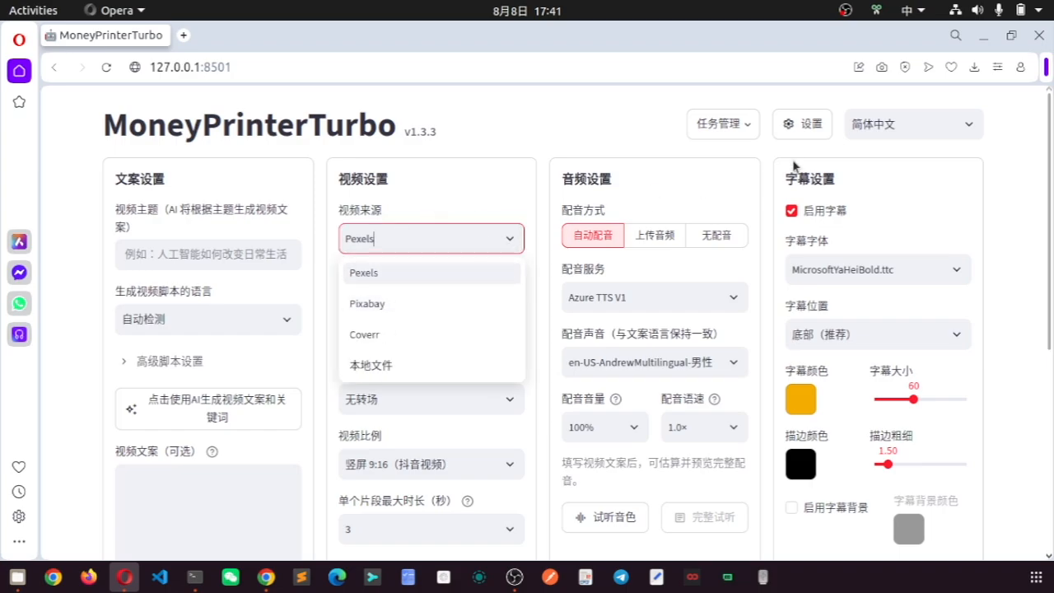
pyautogui.click(806, 124)
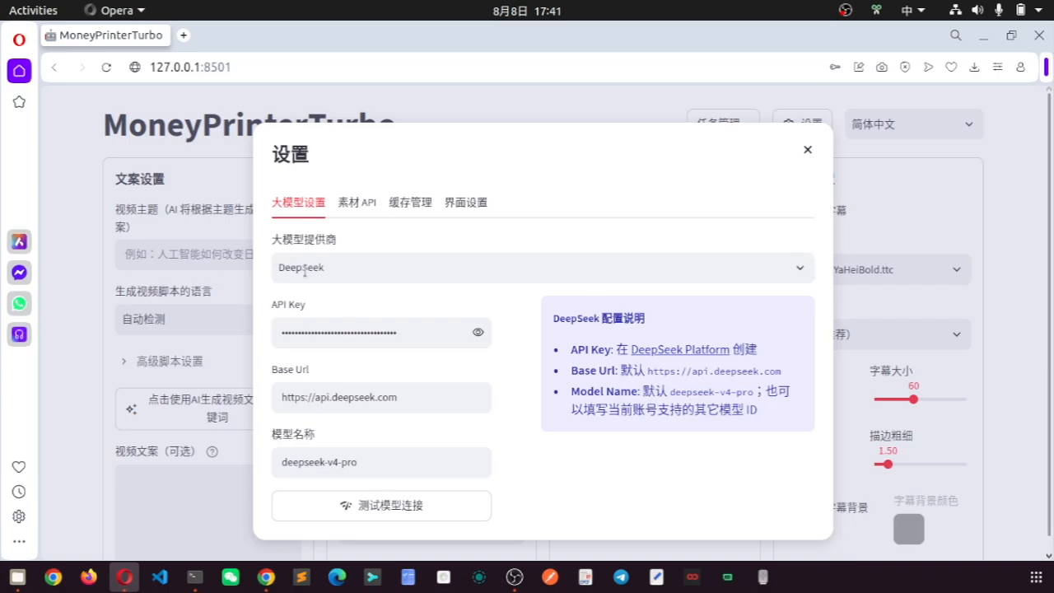
pyautogui.click(354, 201)
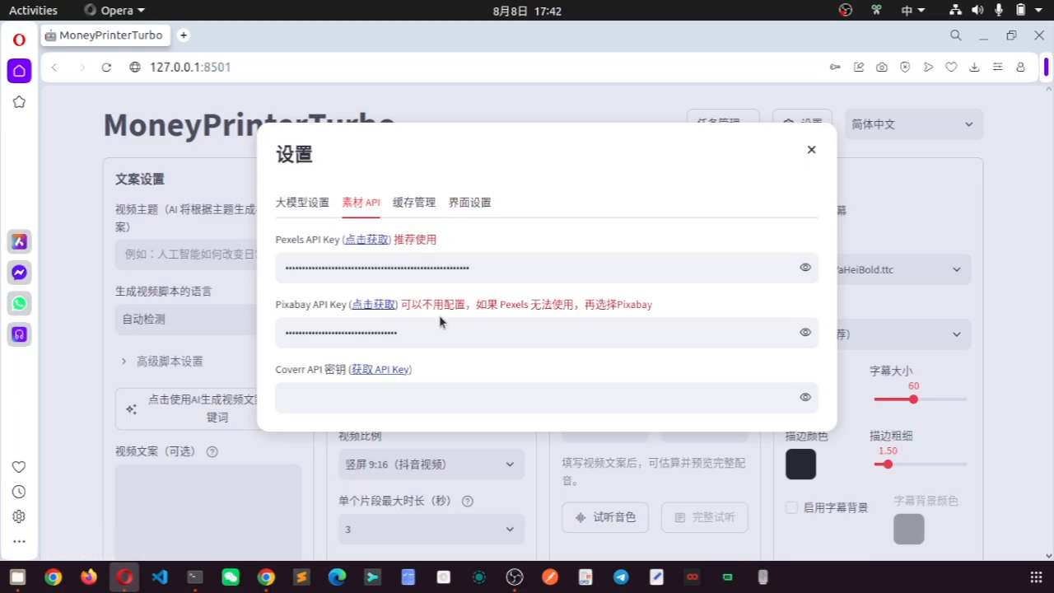
pyautogui.click(811, 149)
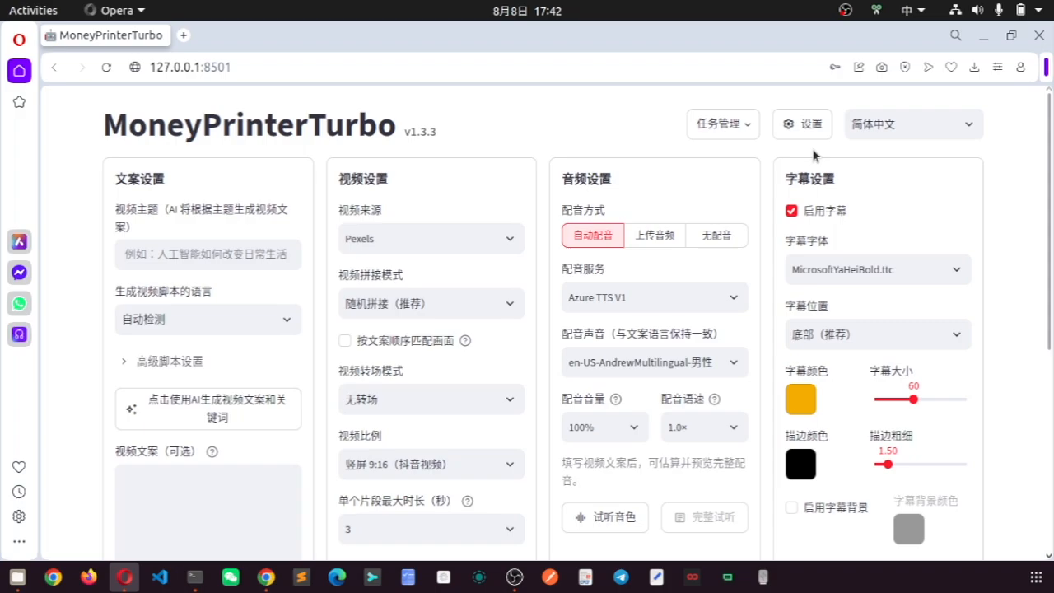
pyautogui.click(506, 239)
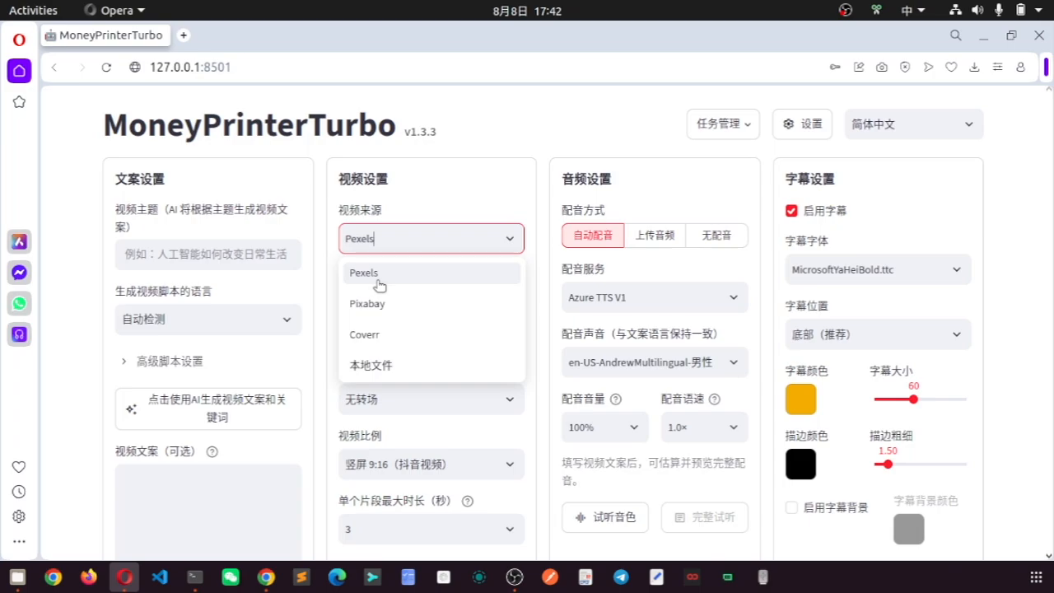
pyautogui.click(504, 199)
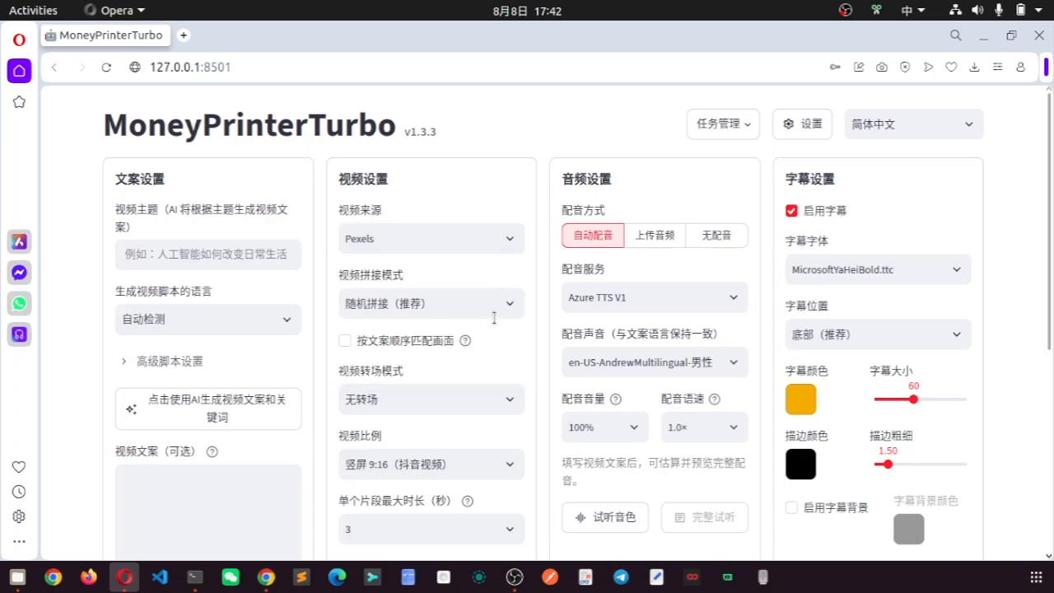
# Set the video aspect ratio to landscape 横屏 16:9（西瓜视频） in the video settings
pyautogui.scroll(-5, 532, 275)
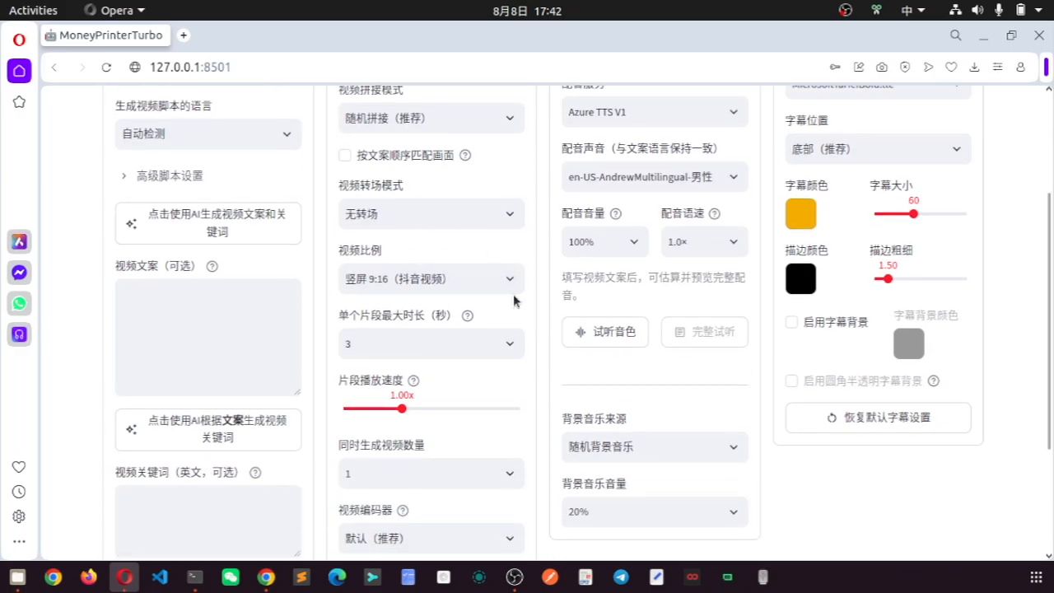
pyautogui.click(490, 282)
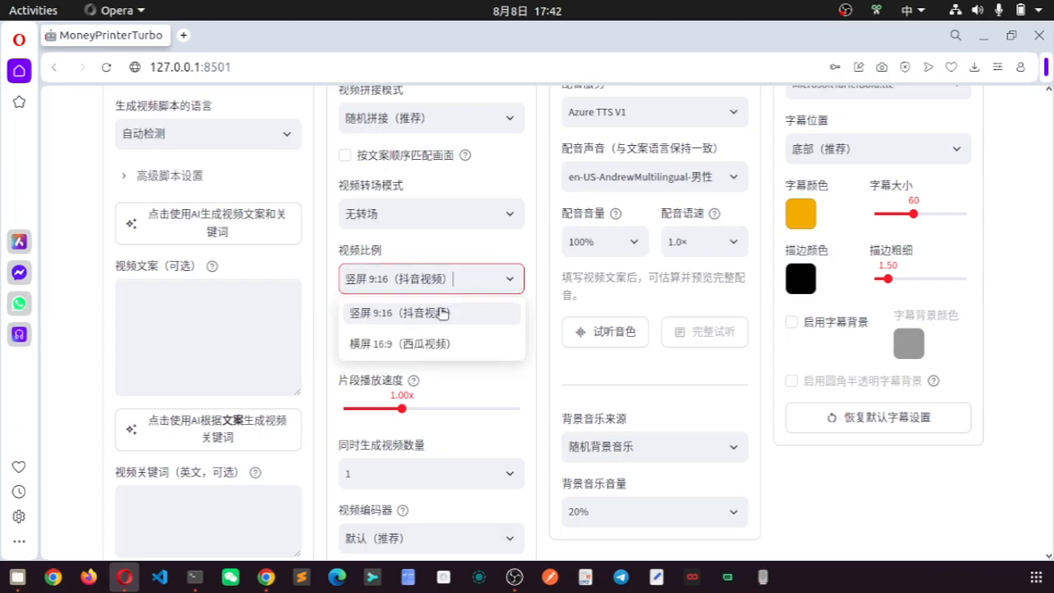
pyautogui.click(370, 344)
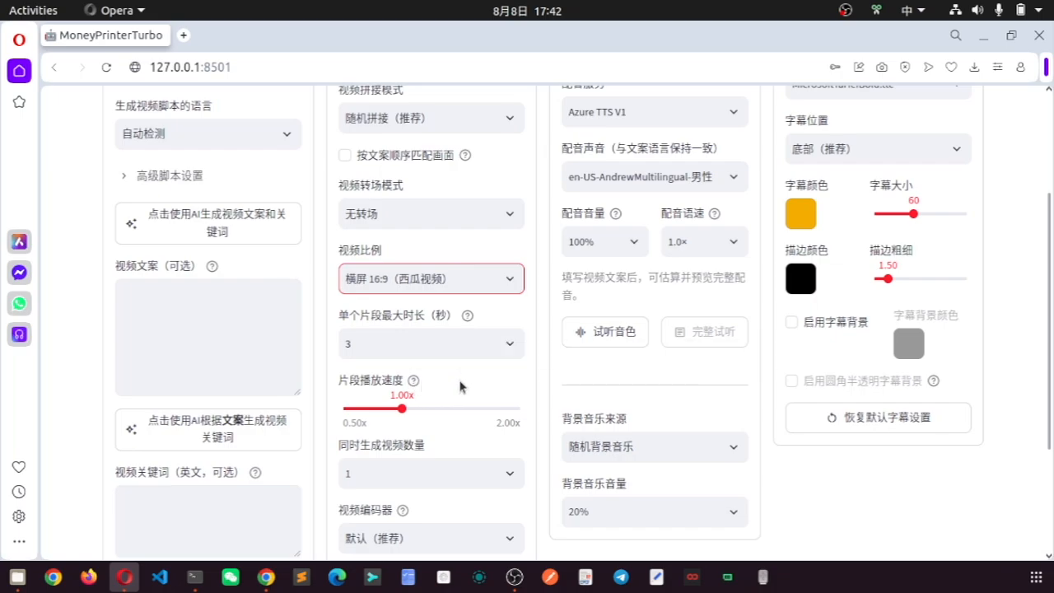
pyautogui.scroll(-2, 460, 387)
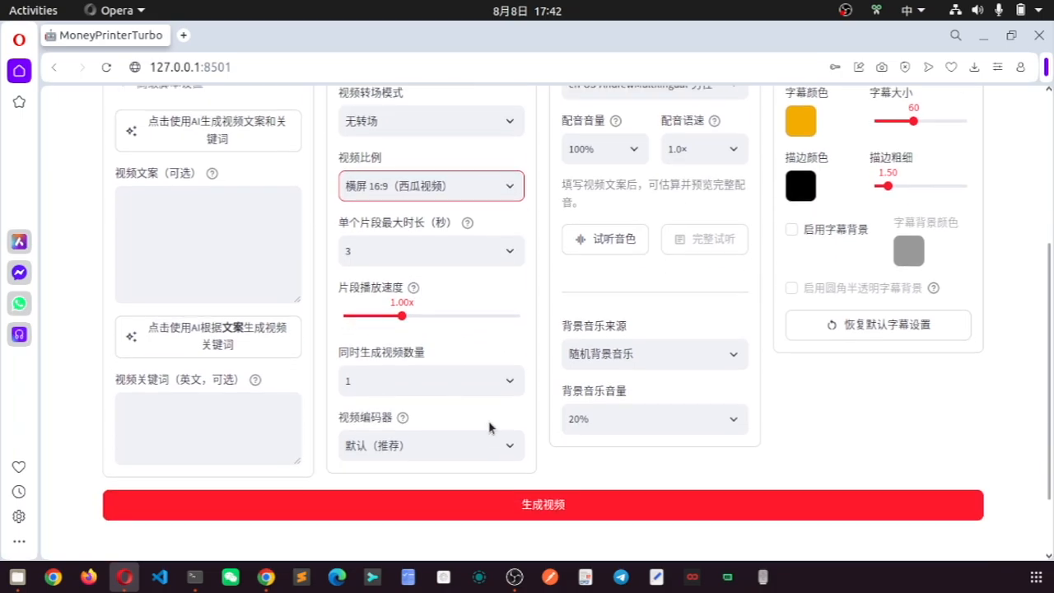
# Look through the available voice-over services in the audio settings, leaving the selection as it is
pyautogui.scroll(6, 489, 426)
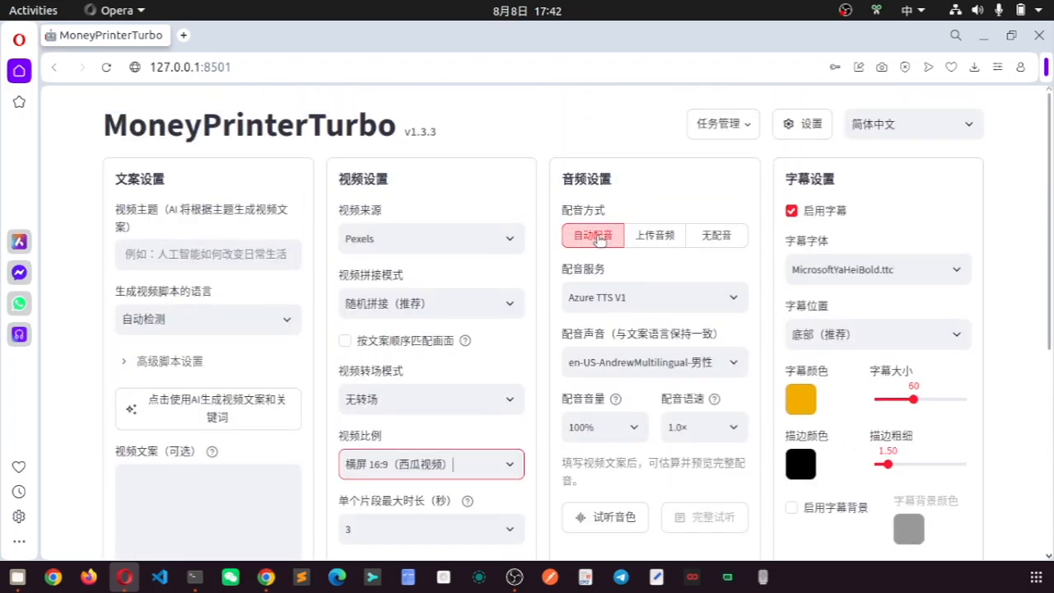
pyautogui.click(733, 303)
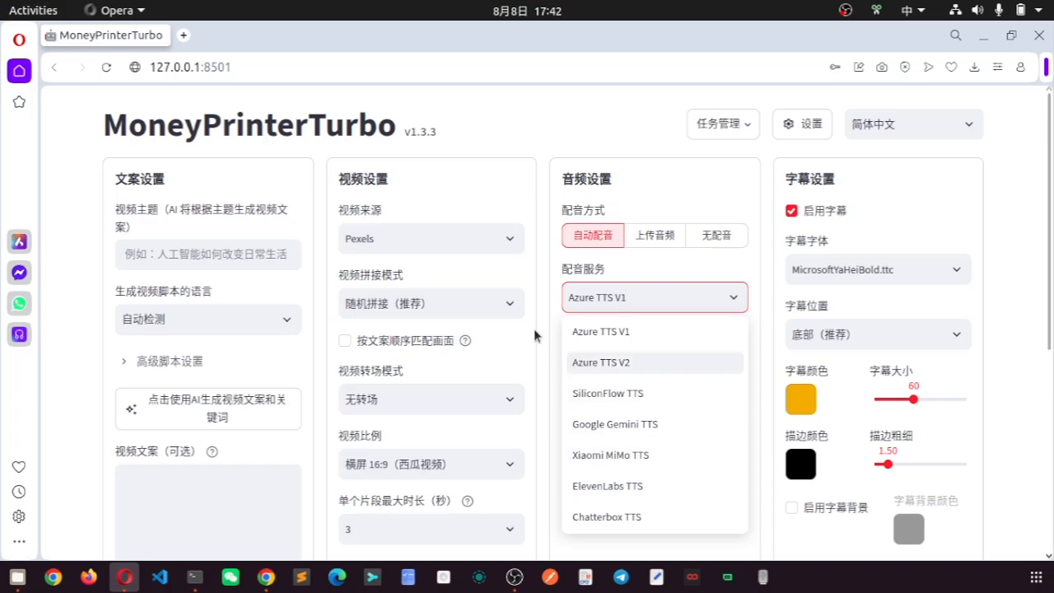
pyautogui.click(753, 317)
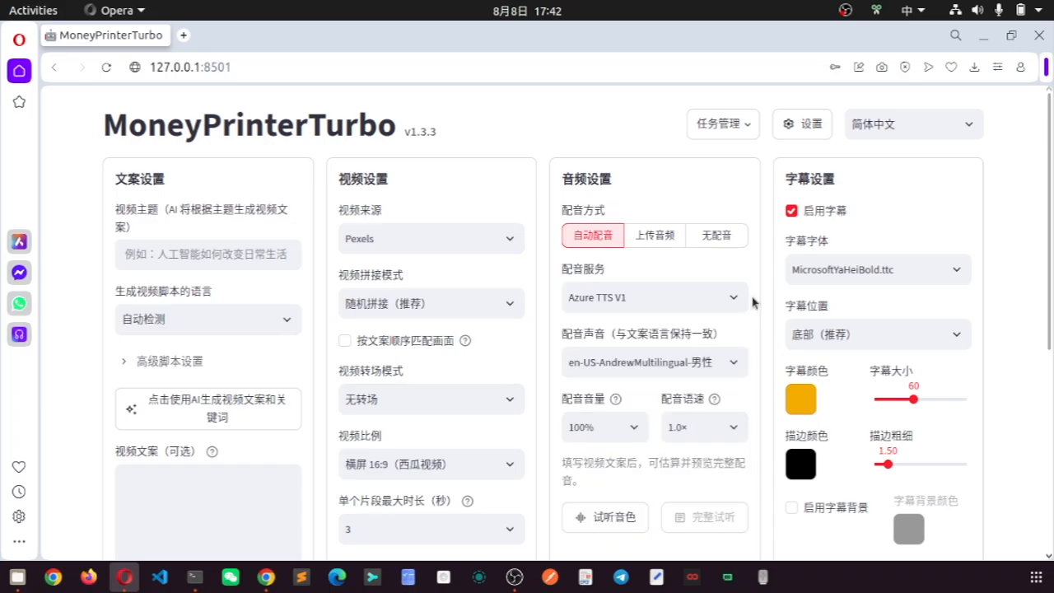
# Generate a sample of the en-US-AndrewMultilingual-男性 voice with 试听音色 in the audio settings and play it
pyautogui.scroll(-2, 650, 394)
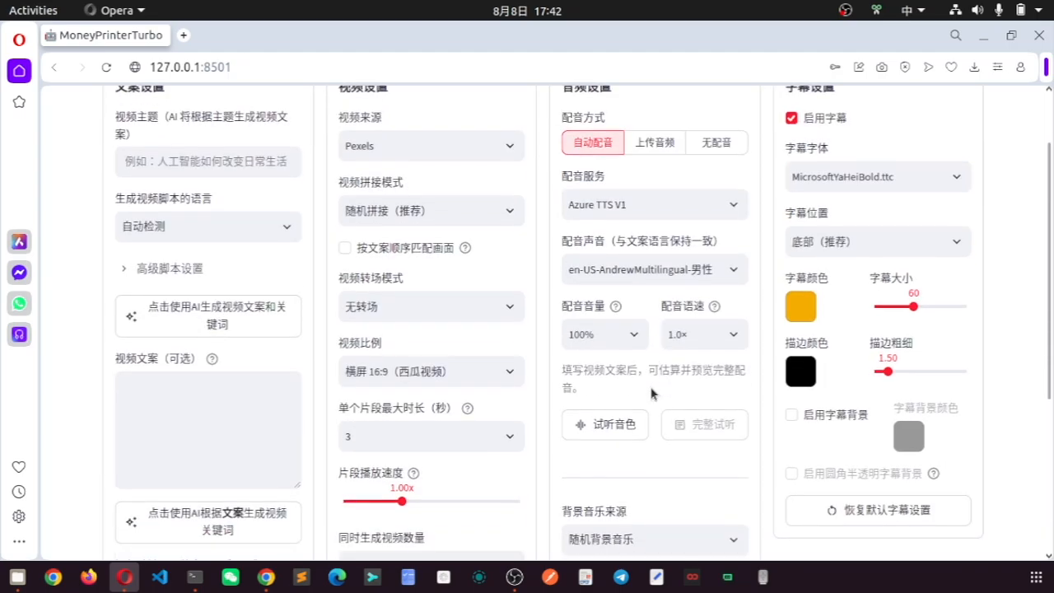
pyautogui.click(580, 426)
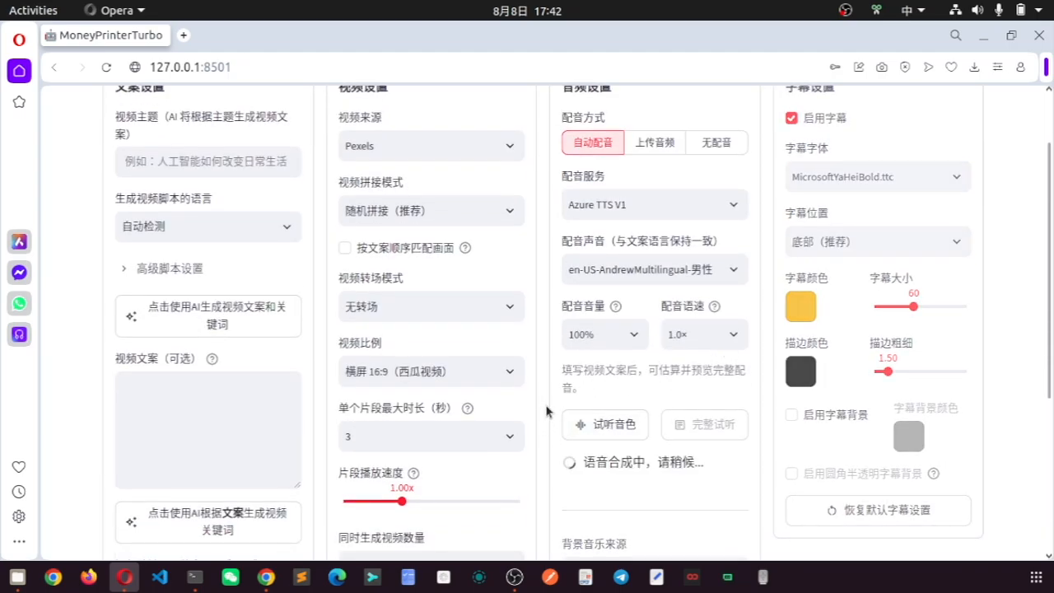
pyautogui.scroll(-4, 560, 416)
pyautogui.click(581, 283)
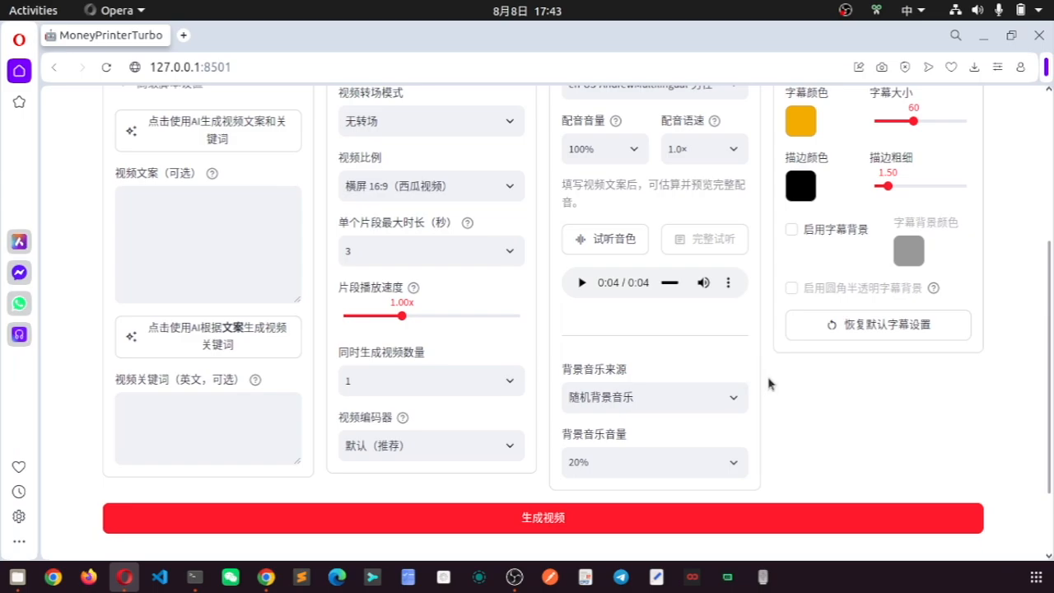
# Set the background music source to 自定义背景音乐 in the audio settings
pyautogui.scroll(-2, 759, 448)
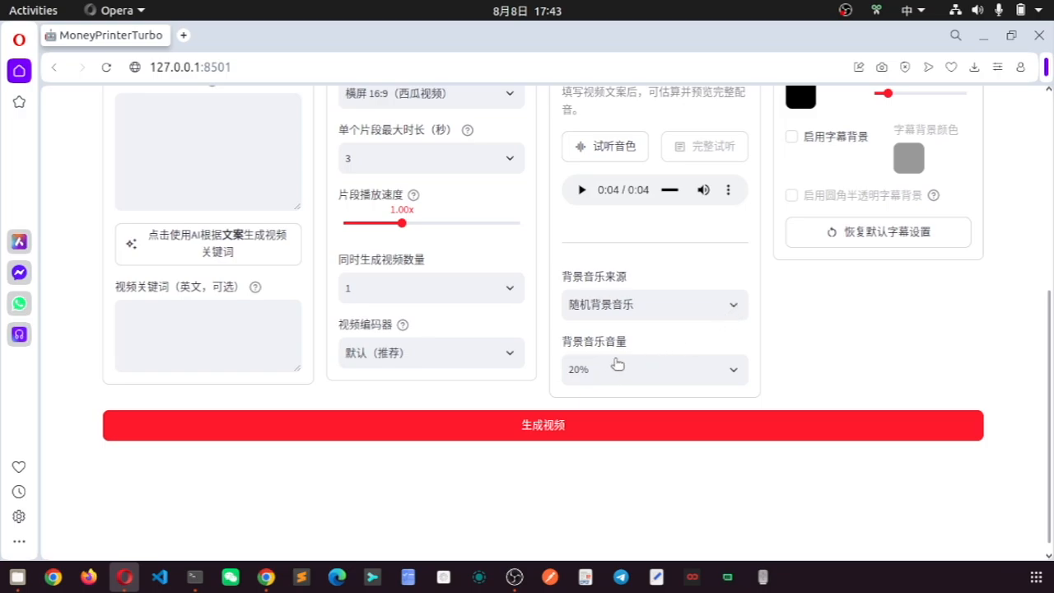
pyautogui.click(635, 309)
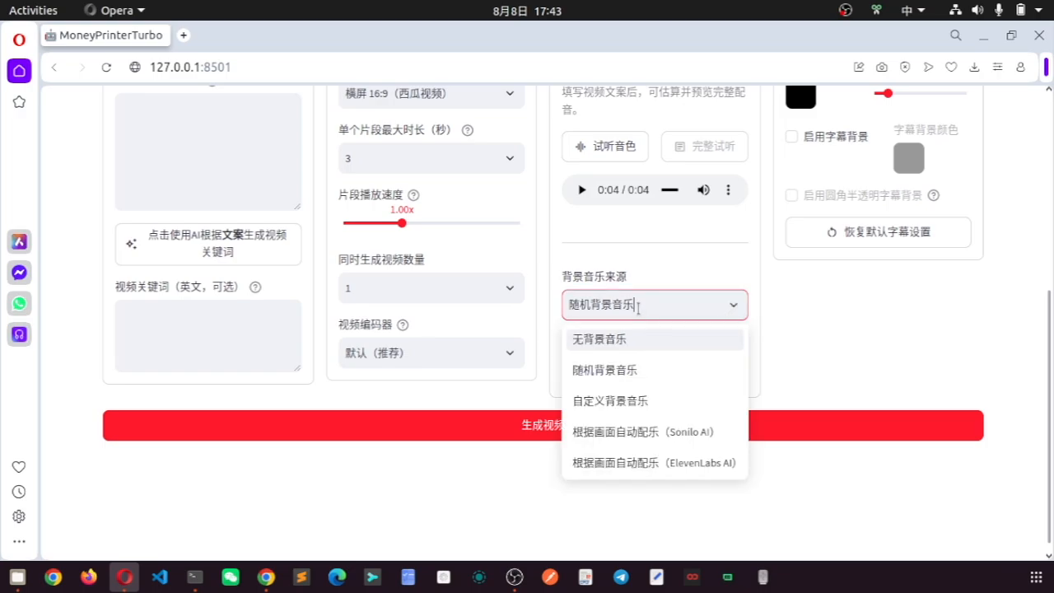
pyautogui.click(590, 404)
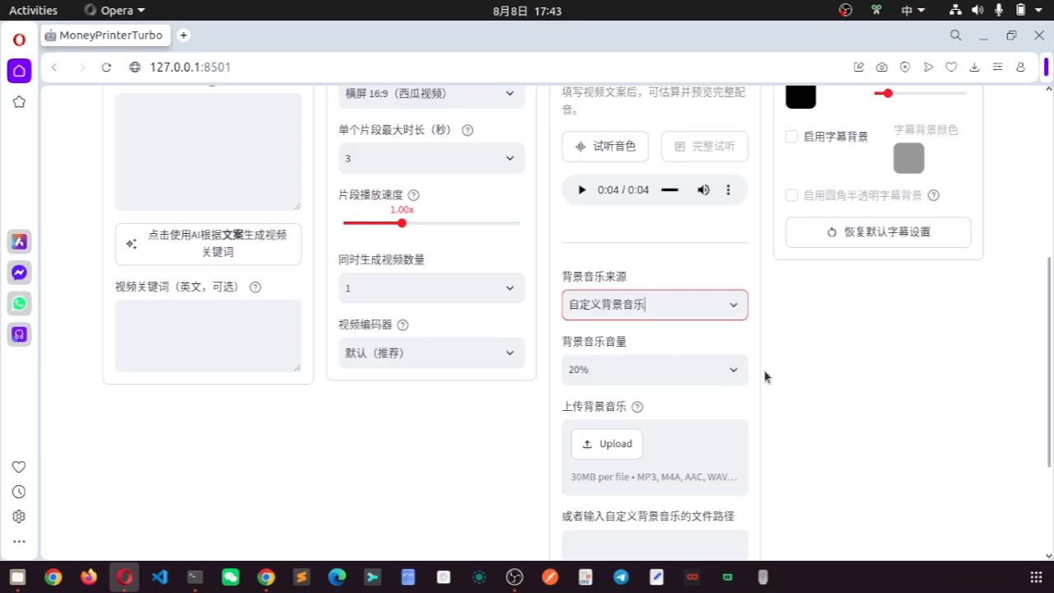
# Look through the available subtitle fonts and the other subtitle settings, leaving the font selection as it is
pyautogui.scroll(2, 795, 370)
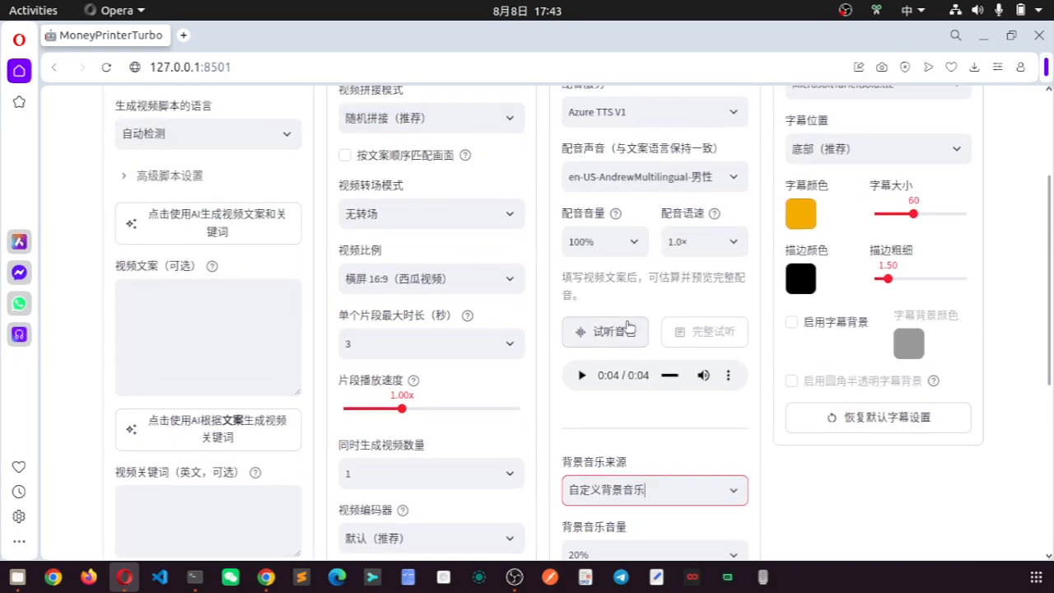
pyautogui.scroll(1, 630, 325)
pyautogui.scroll(1, 756, 398)
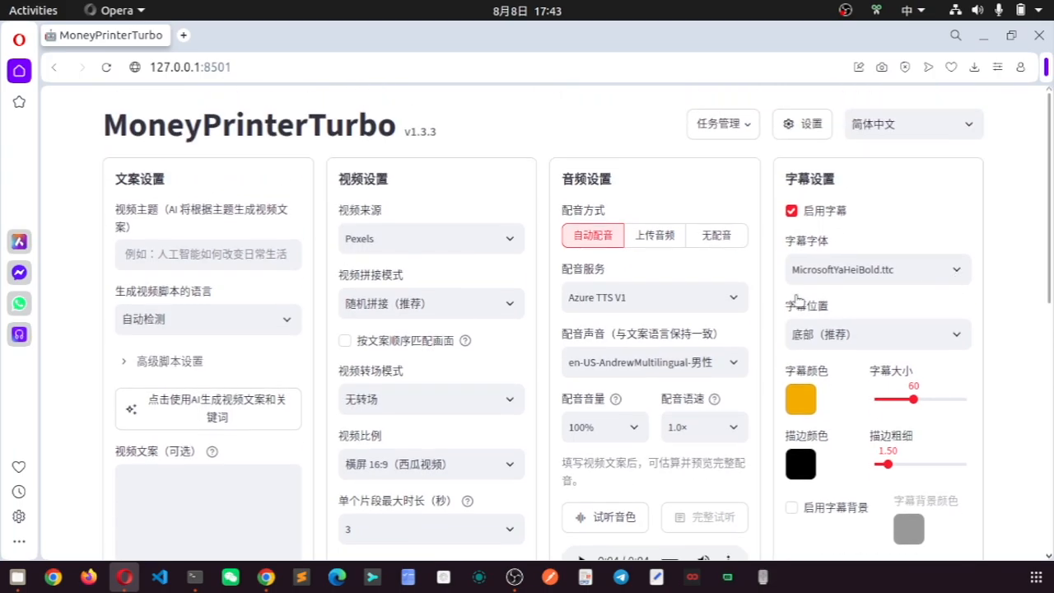
pyautogui.click(830, 274)
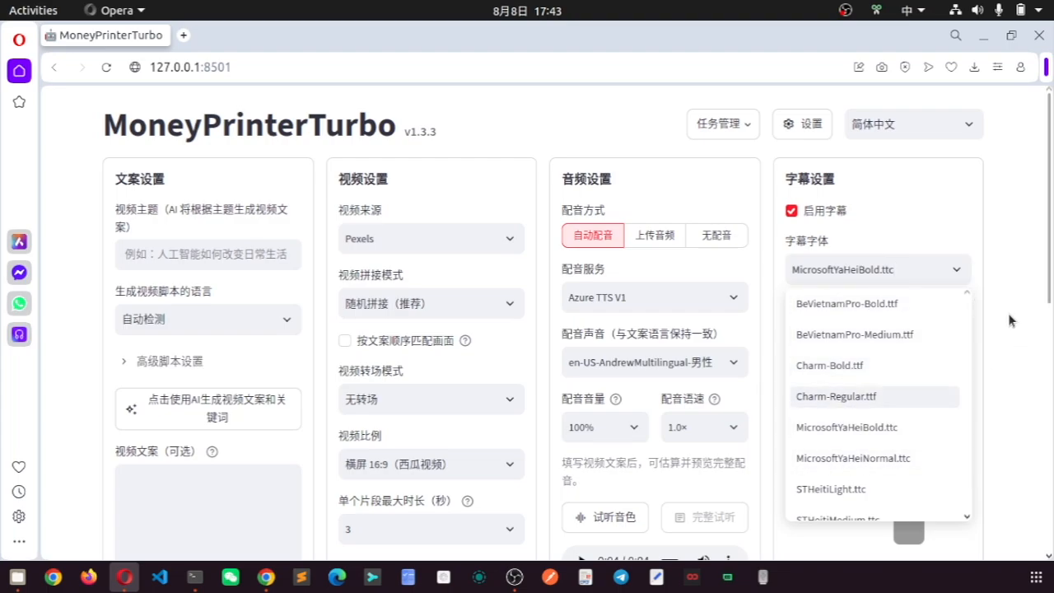
pyautogui.click(767, 346)
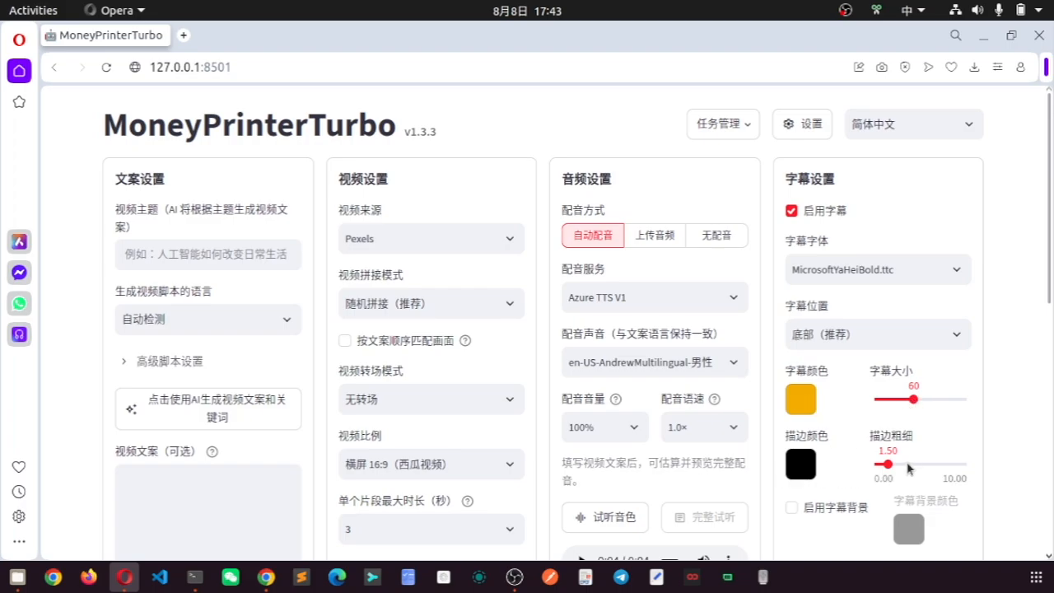
pyautogui.scroll(-2, 943, 456)
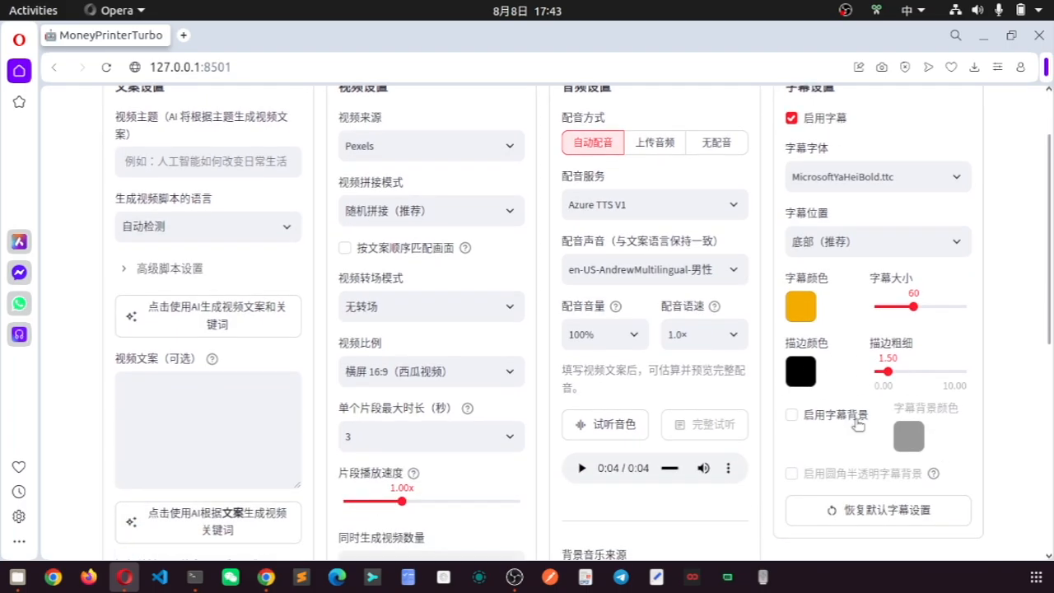
pyautogui.scroll(-4, 600, 447)
pyautogui.scroll(6, 502, 398)
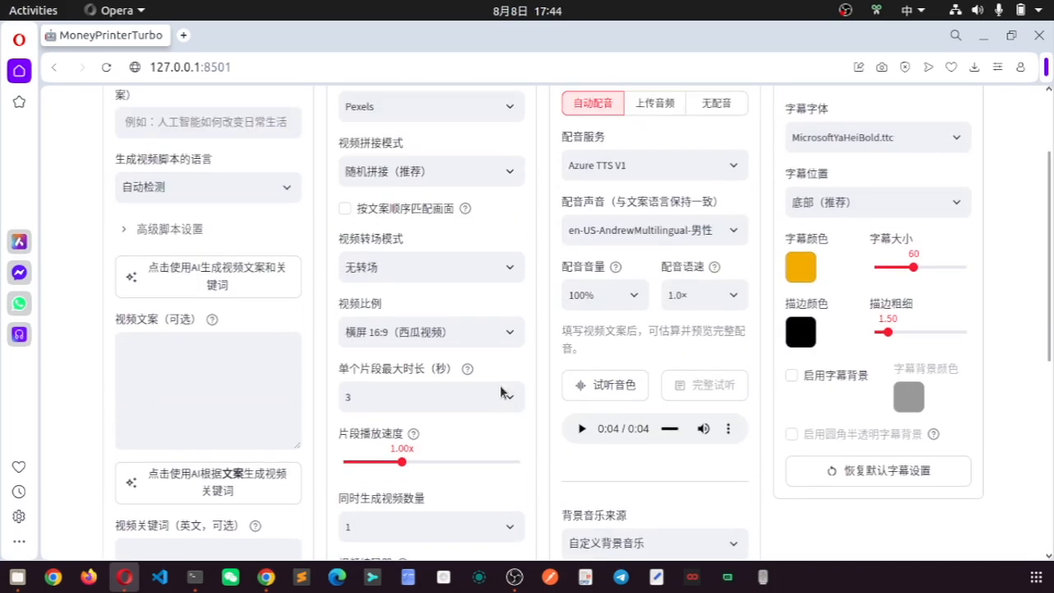
# Review the whole settings page and the background music source options, keeping 自定义背景音乐 selected
pyautogui.scroll(-13, 460, 380)
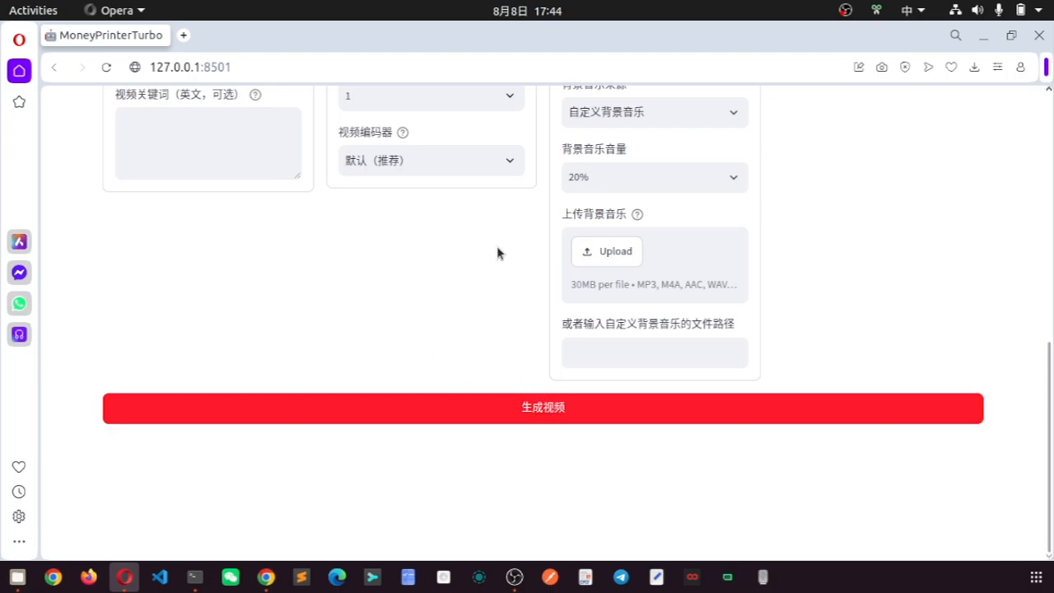
pyautogui.scroll(13, 515, 348)
pyautogui.scroll(-13, 516, 353)
pyautogui.scroll(1, 477, 392)
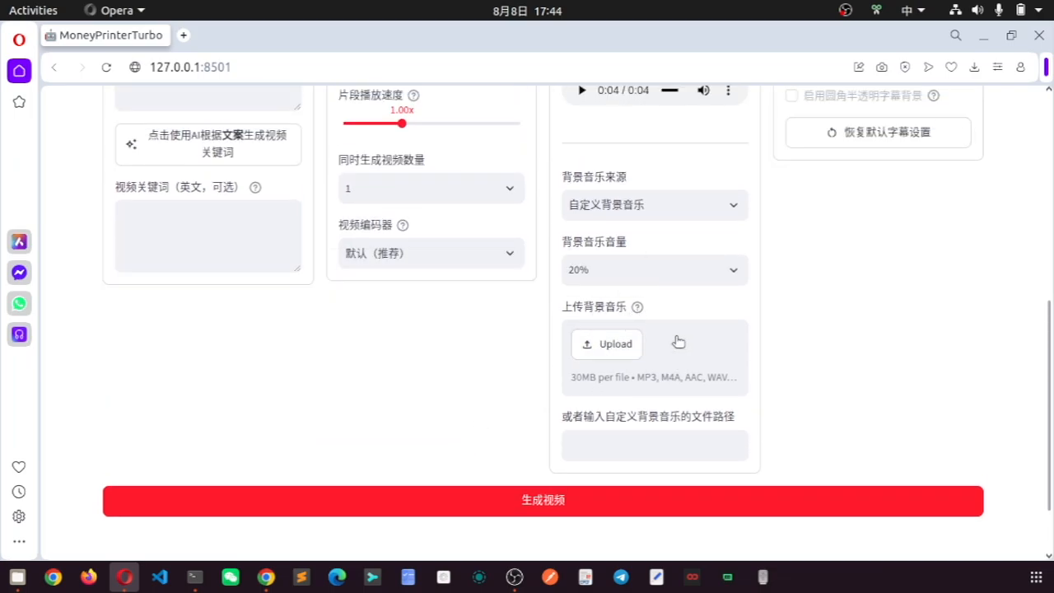
pyautogui.click(733, 206)
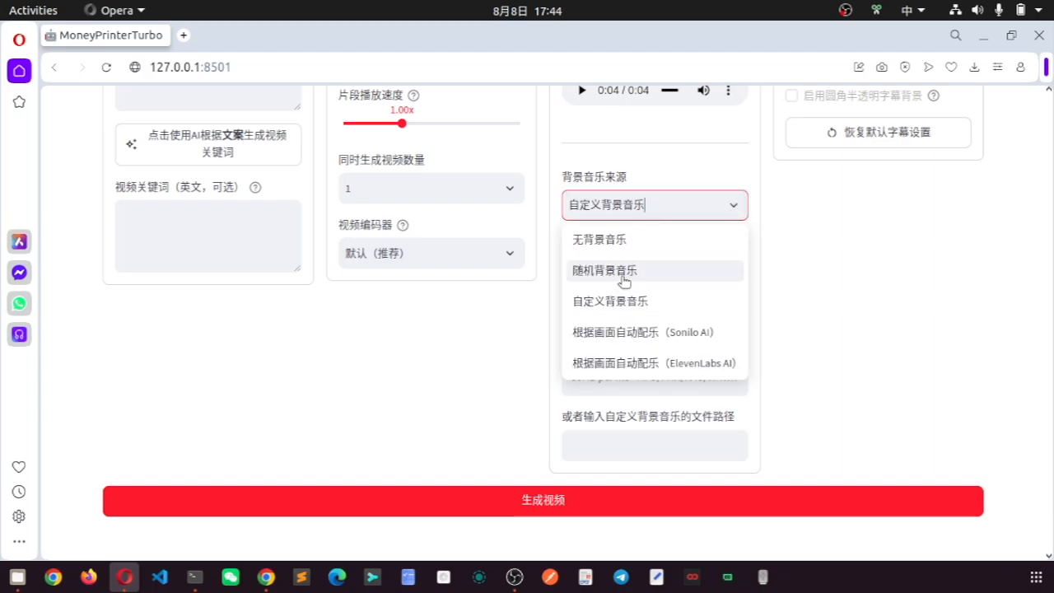
pyautogui.click(471, 378)
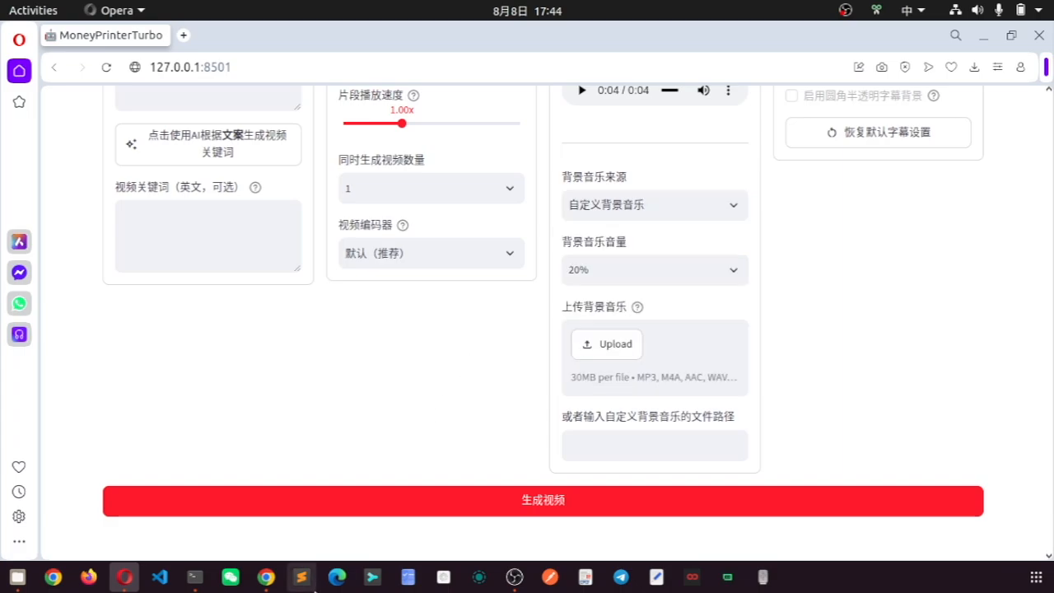